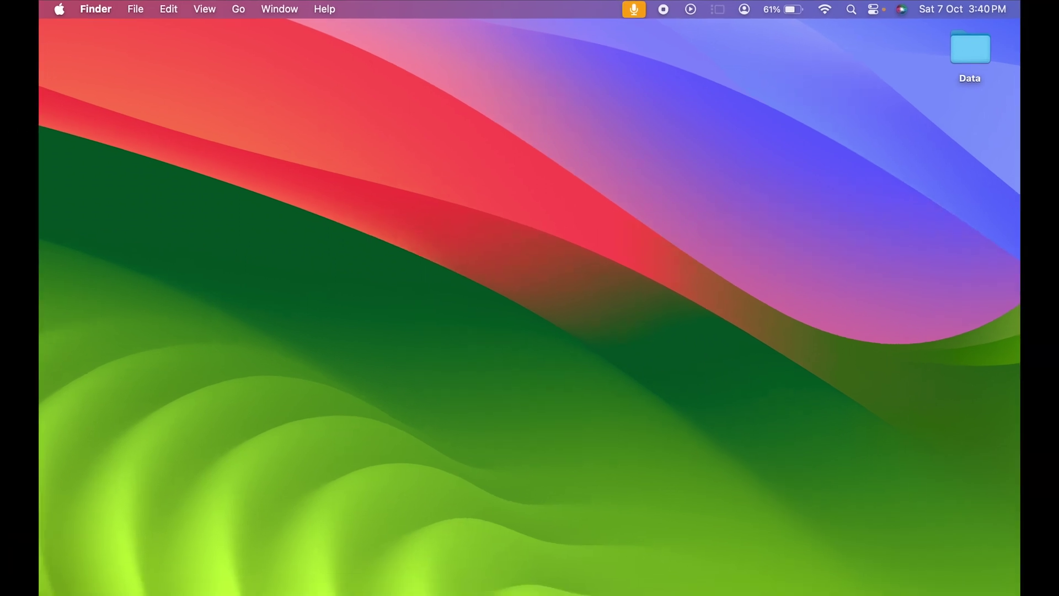
Open System Settings from the Apple menu and go to the Control Centre page.
mouse_move(790, 585)
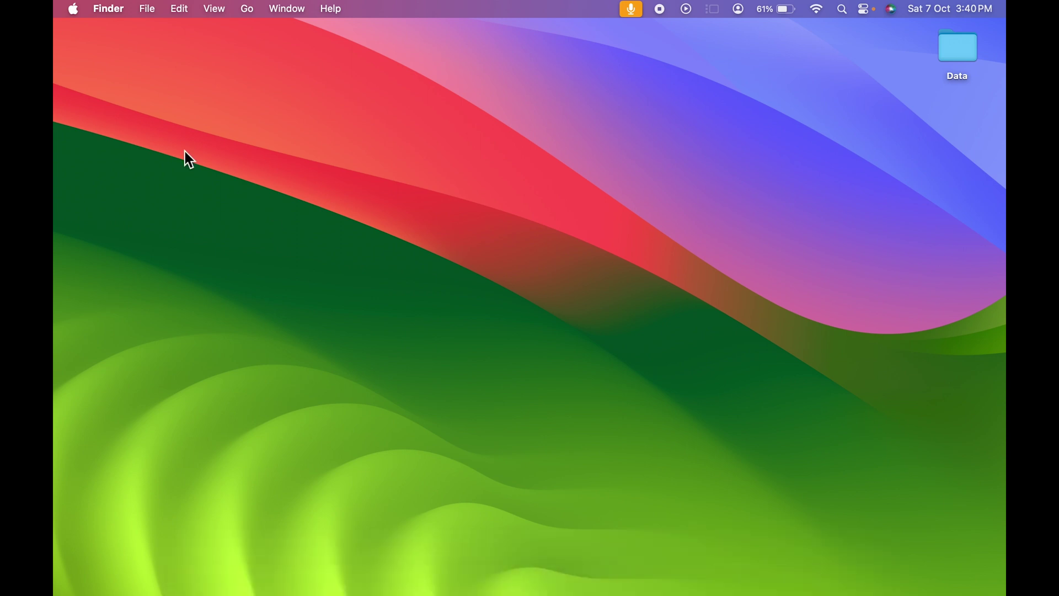
click(73, 9)
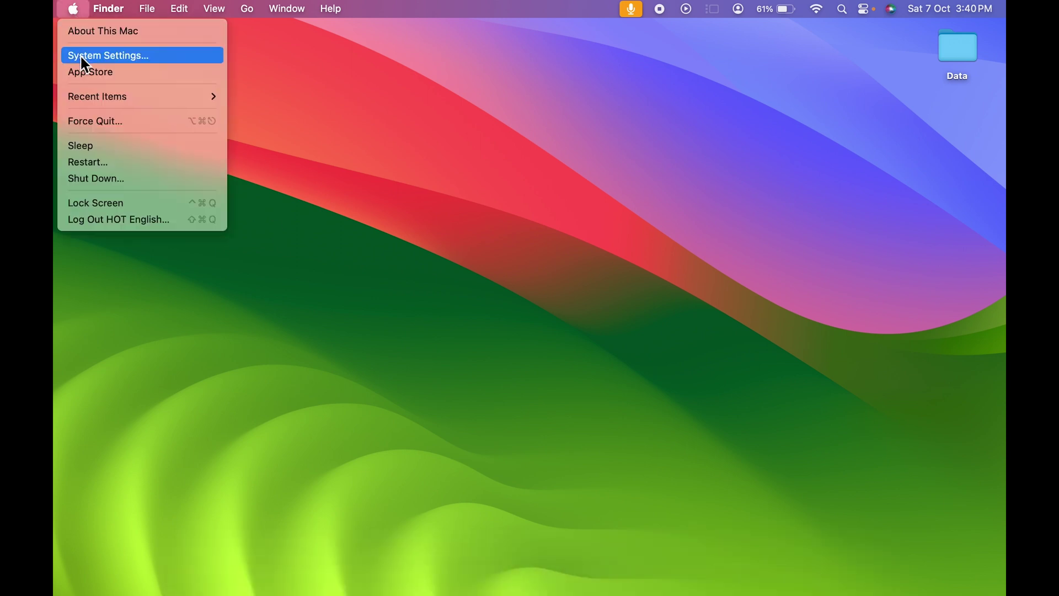
click(153, 58)
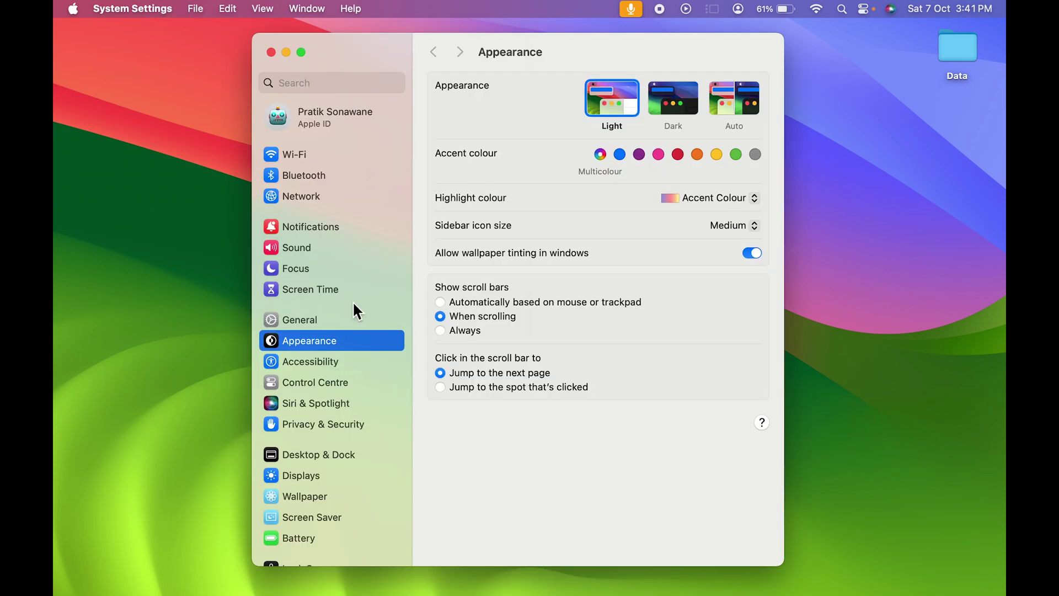
click(372, 382)
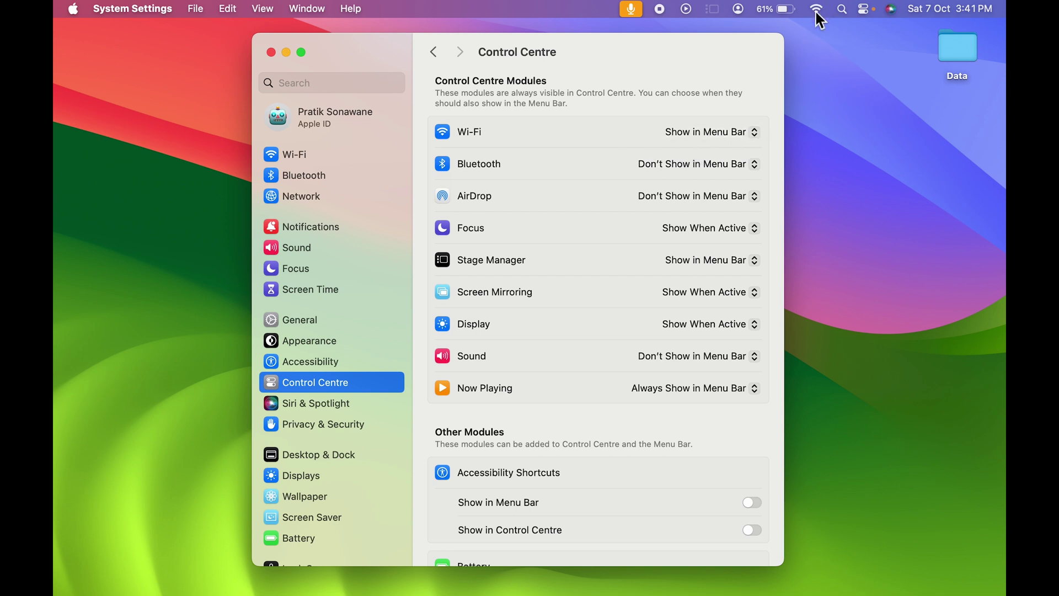
click(753, 129)
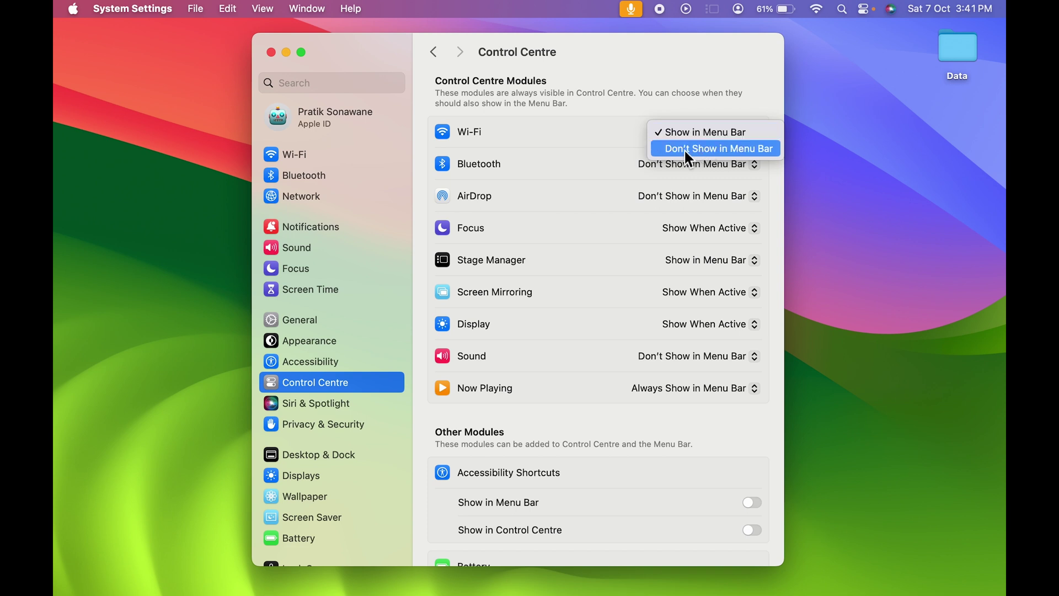
click(715, 149)
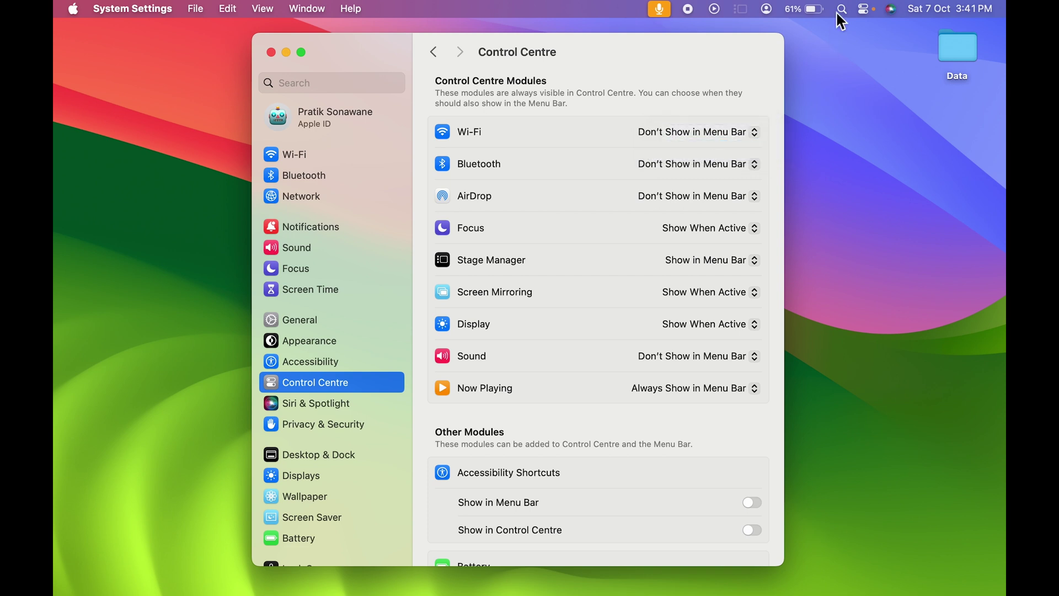
click(743, 130)
click(680, 116)
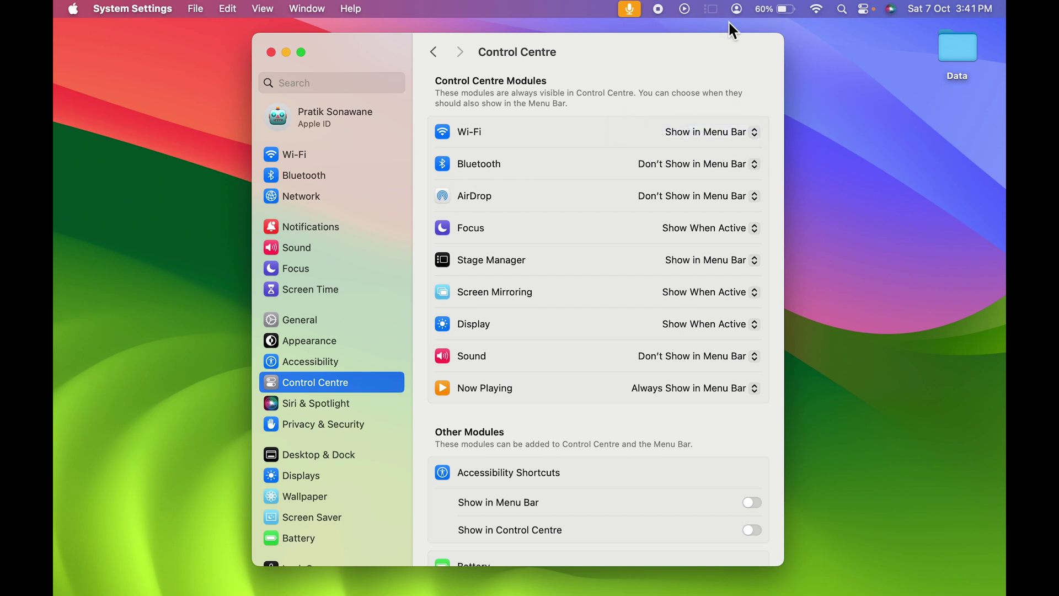
click(750, 163)
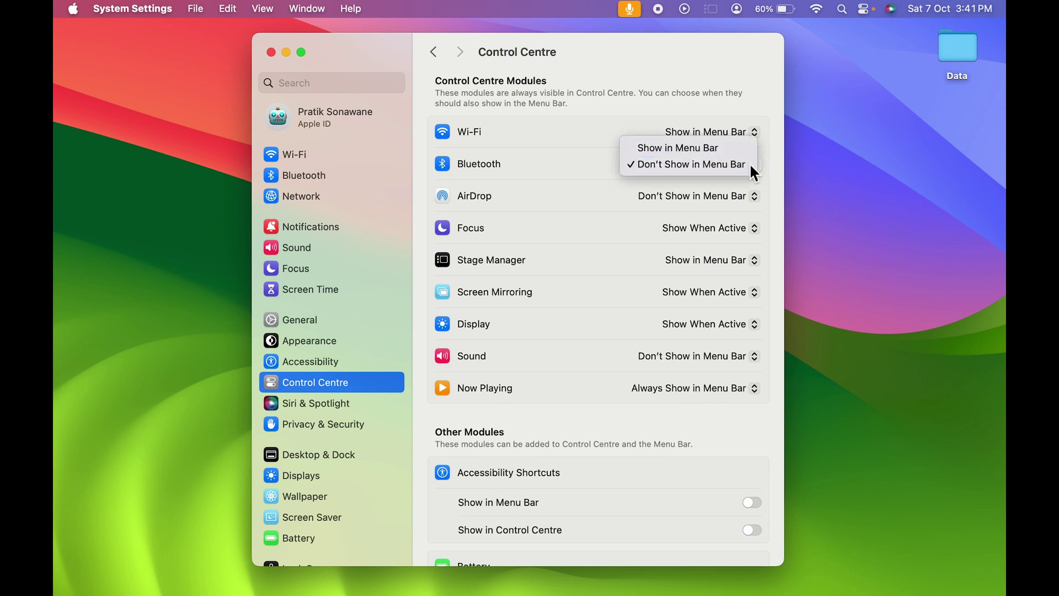
click(701, 151)
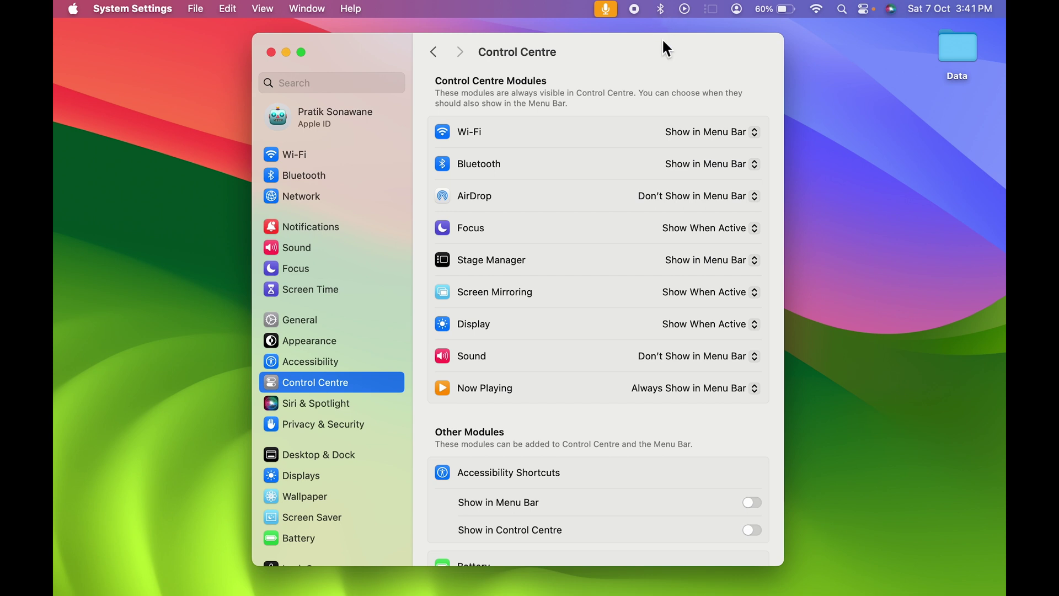
click(662, 9)
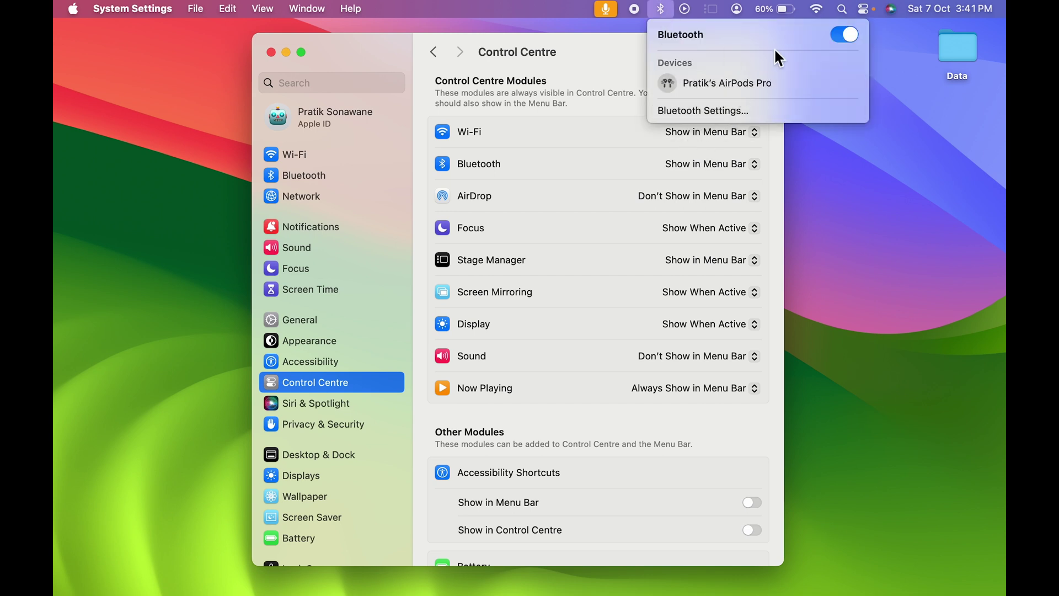
click(851, 36)
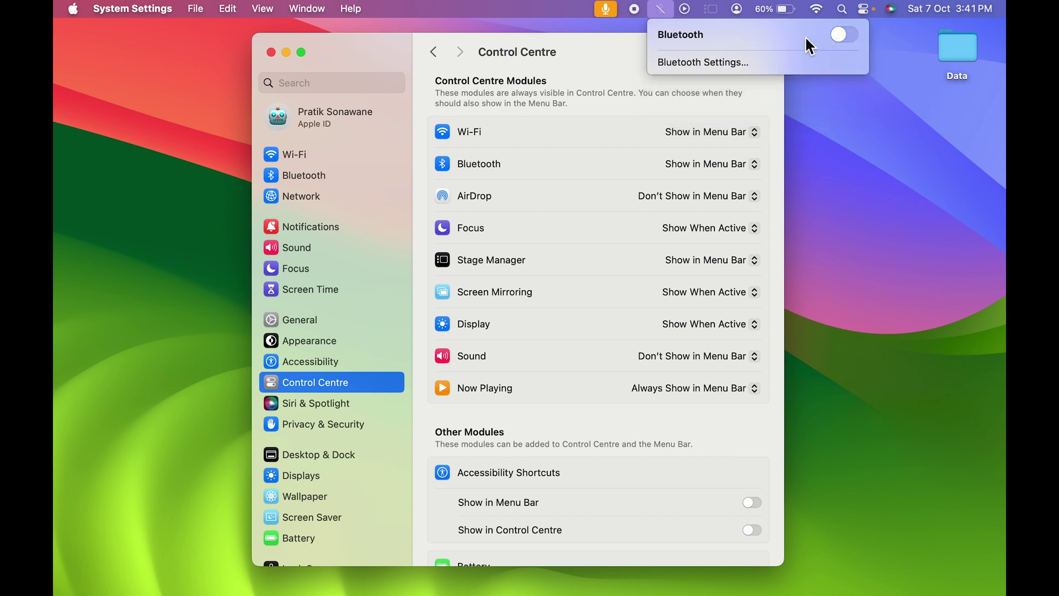
click(836, 35)
click(602, 44)
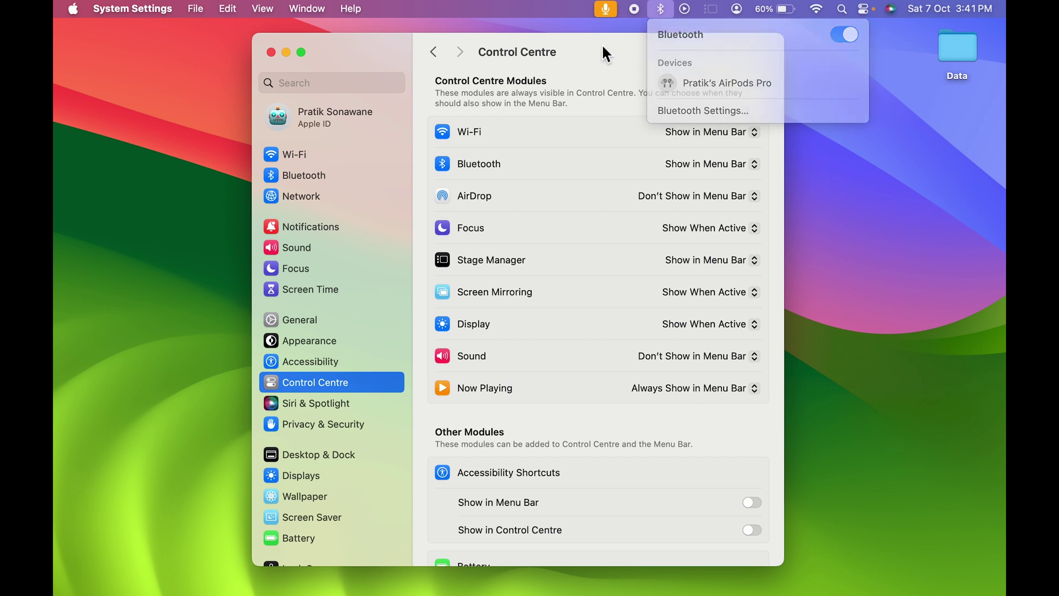
click(736, 163)
click(724, 180)
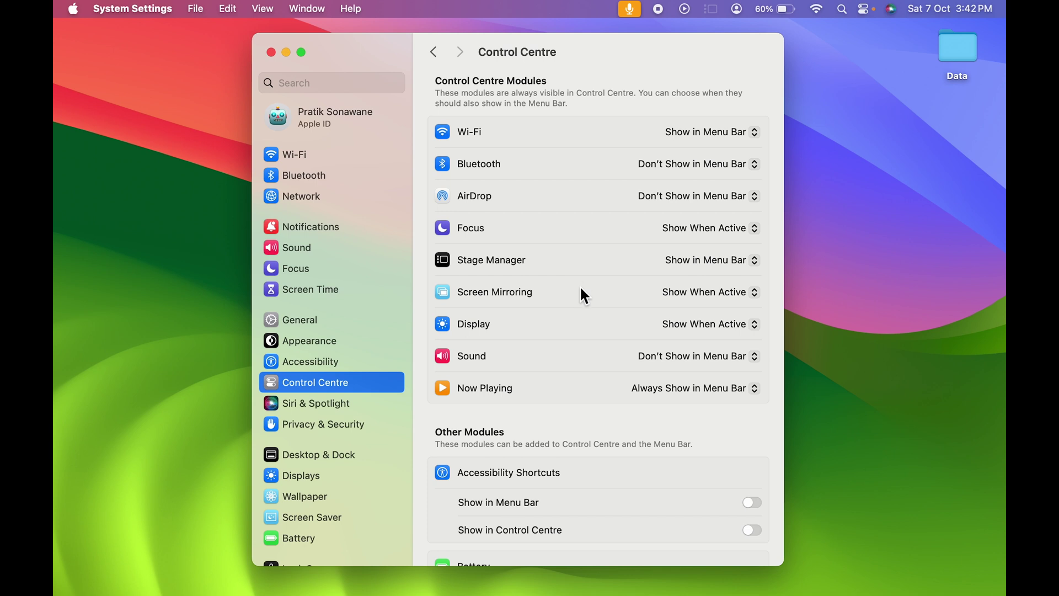
scroll(575, 436, down, 10)
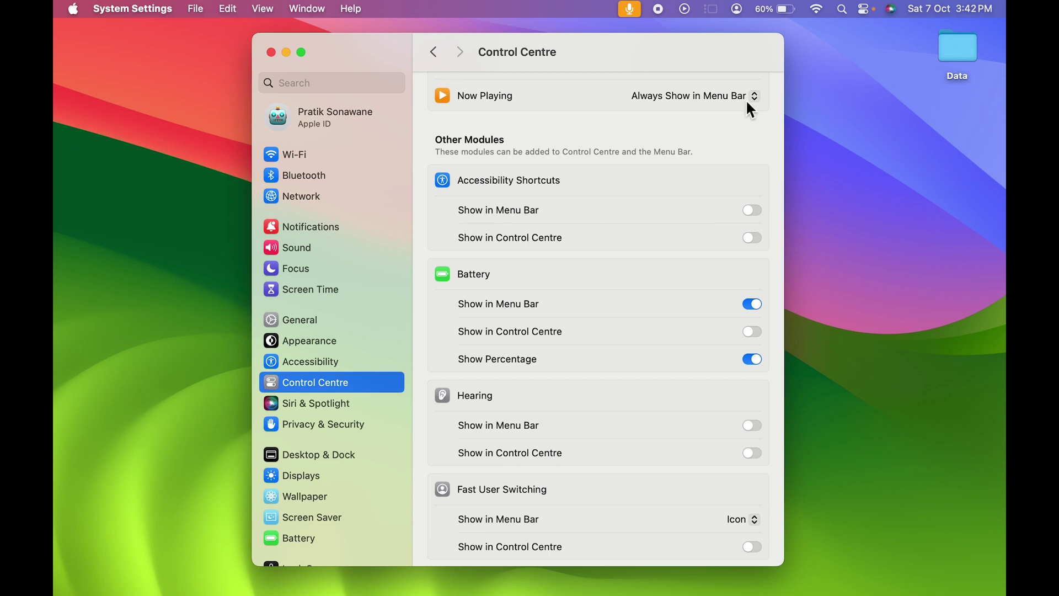
click(751, 210)
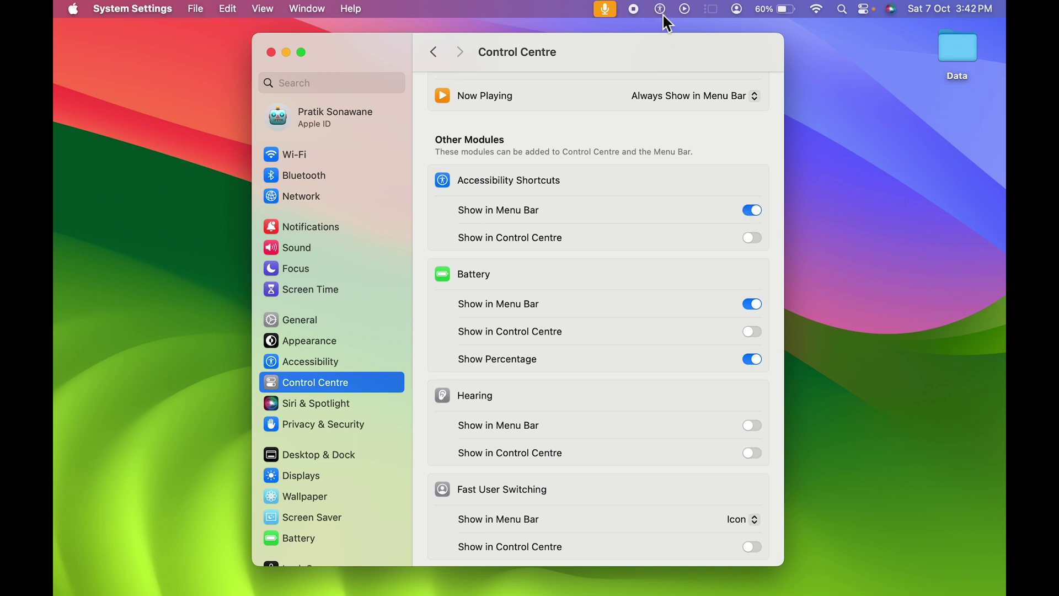
click(754, 210)
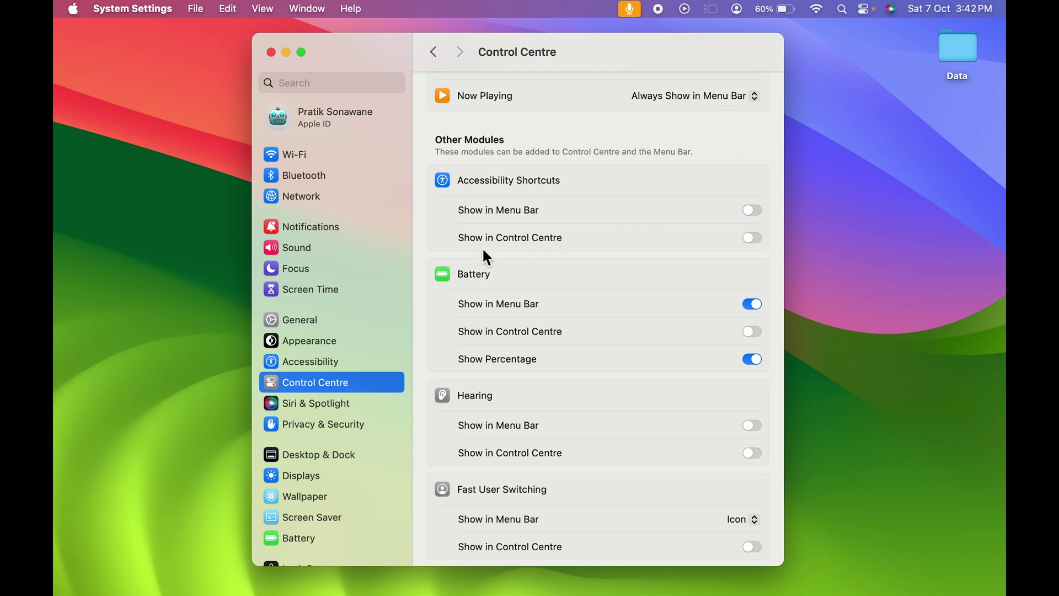
click(864, 11)
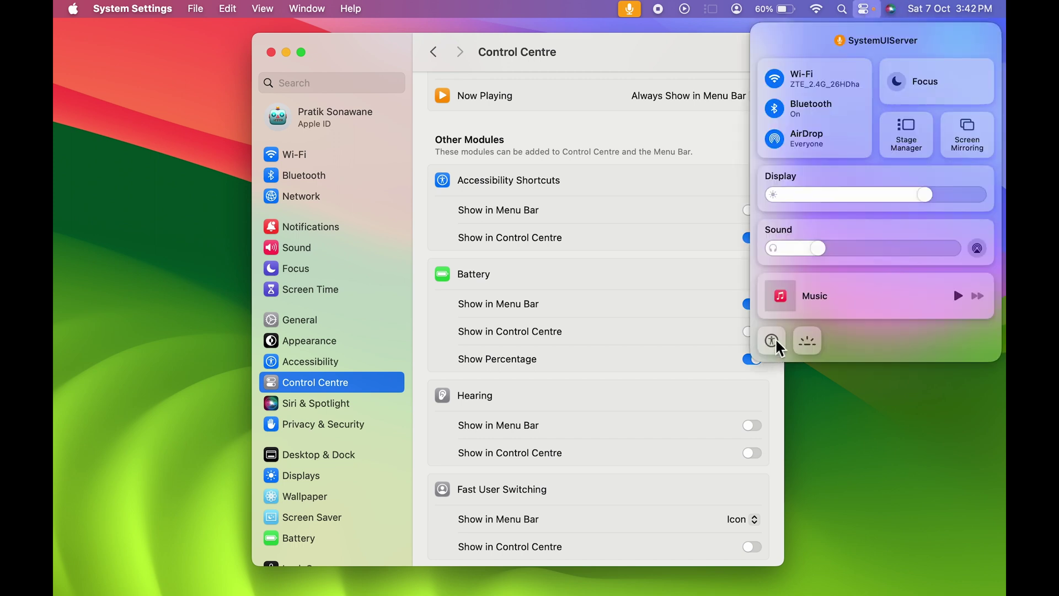
click(727, 248)
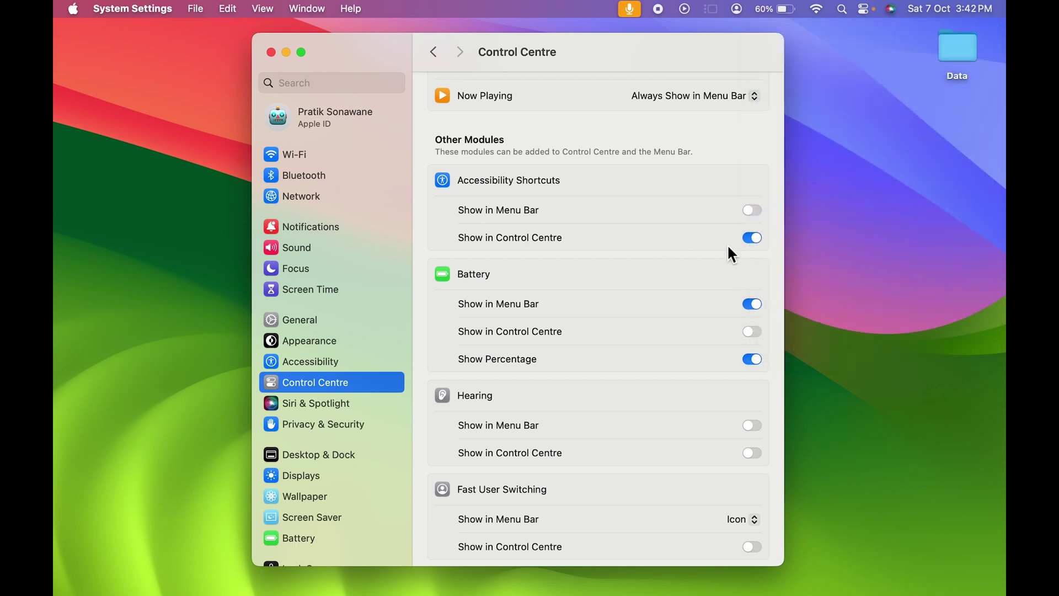
click(863, 9)
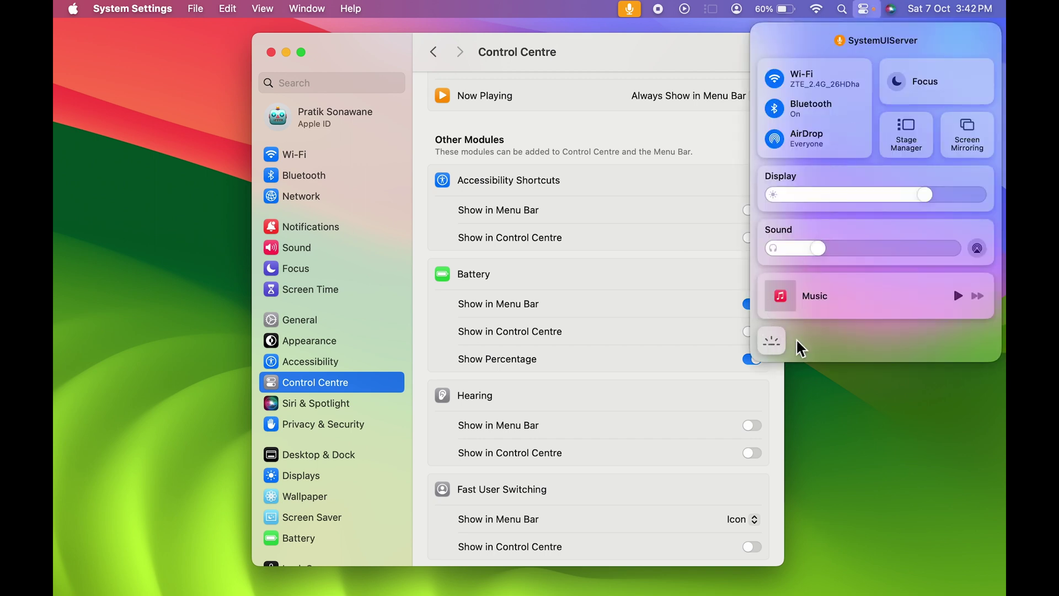
click(608, 270)
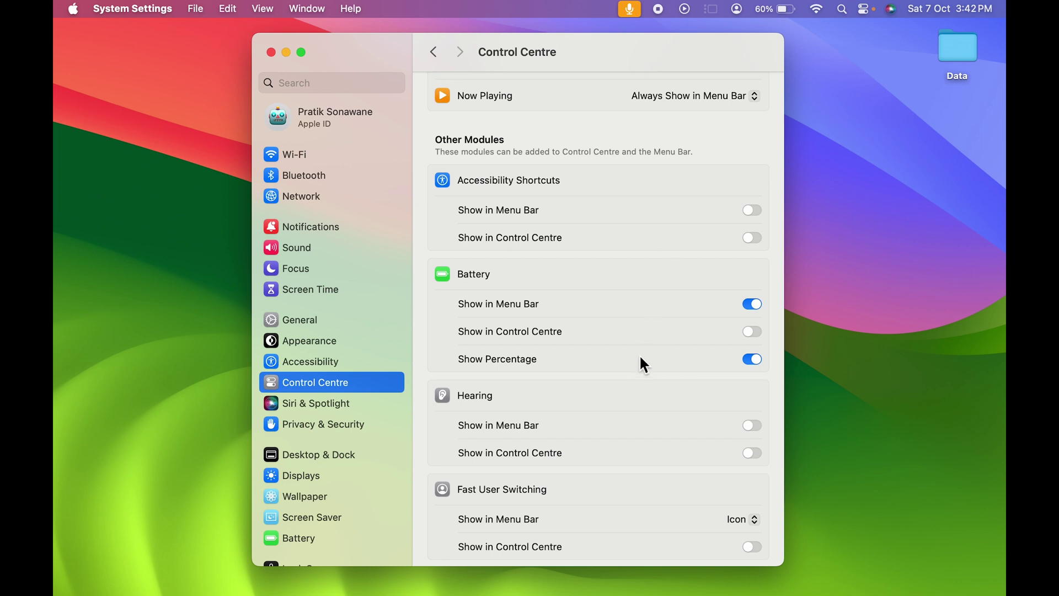
scroll(639, 356, down, 5)
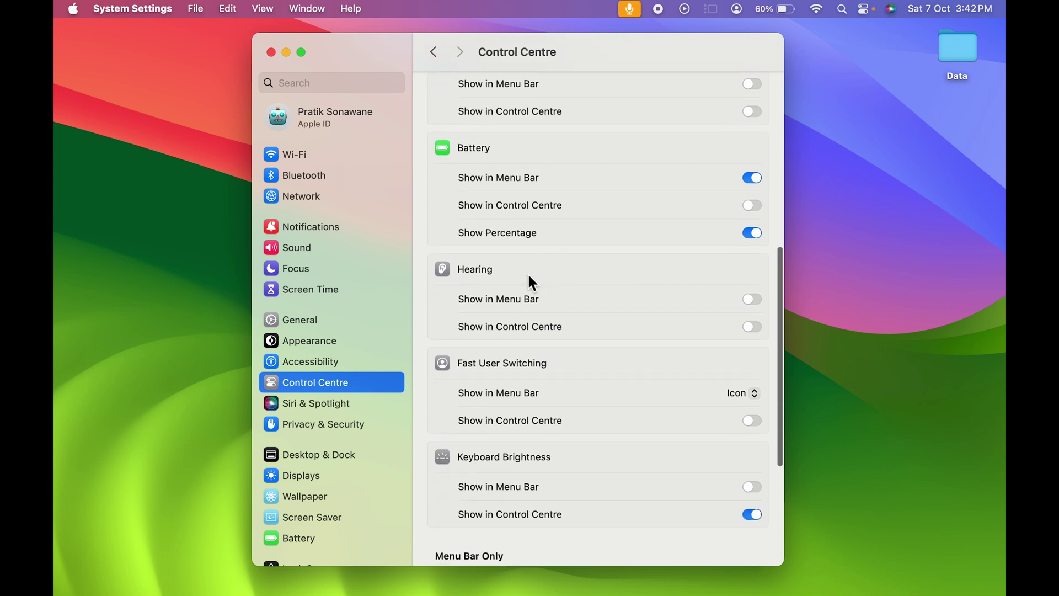
scroll(529, 277, down, 1)
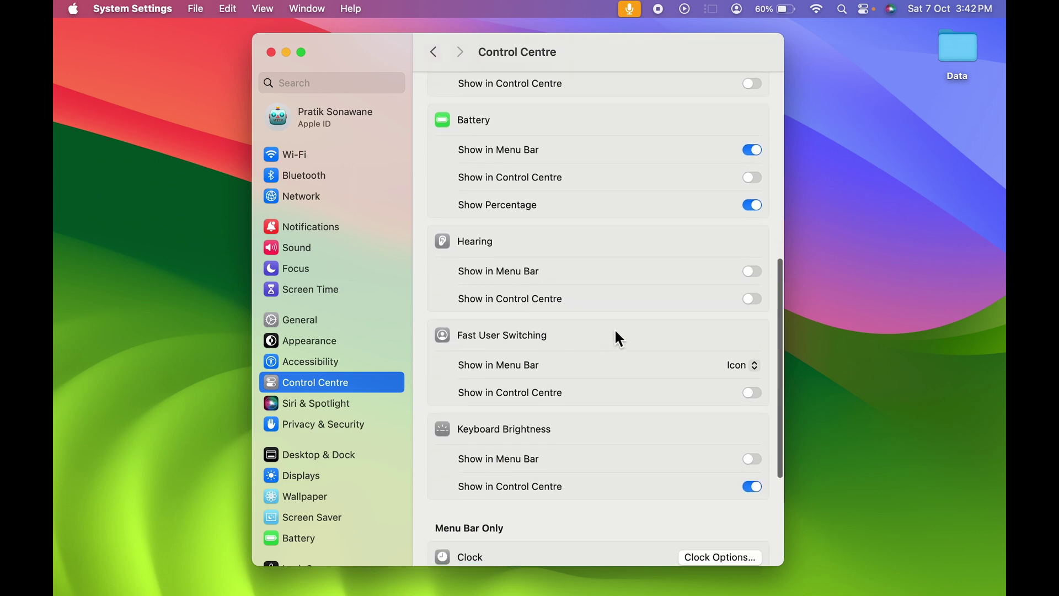
scroll(613, 328, down, 3)
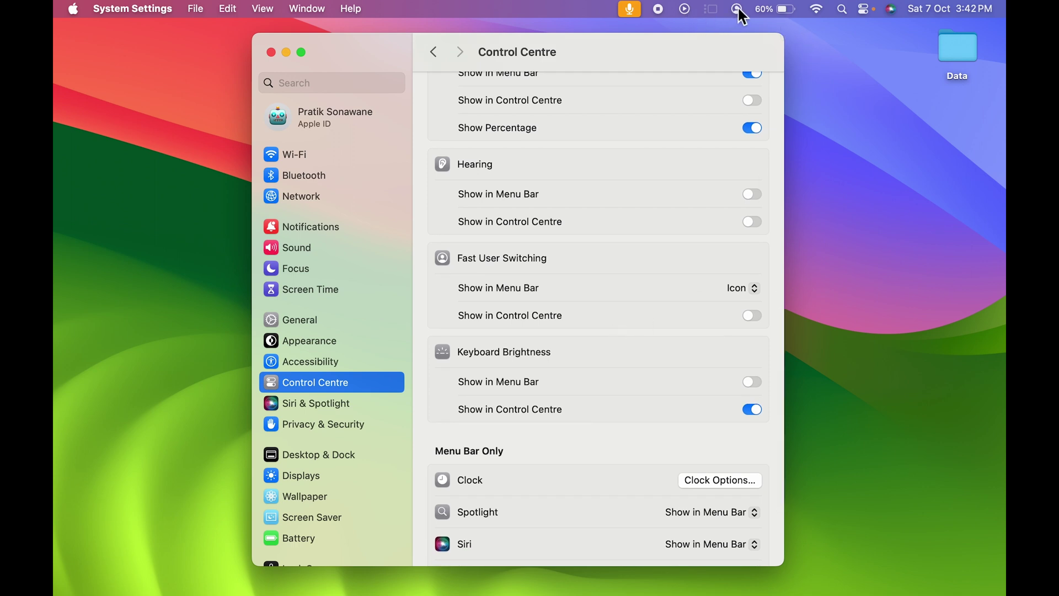
click(758, 286)
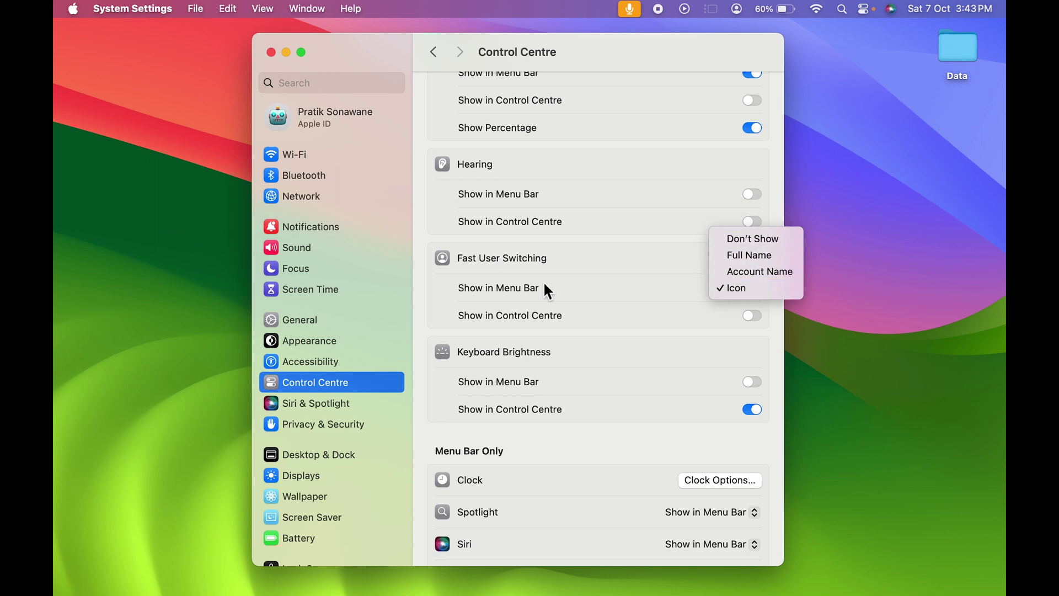
click(758, 271)
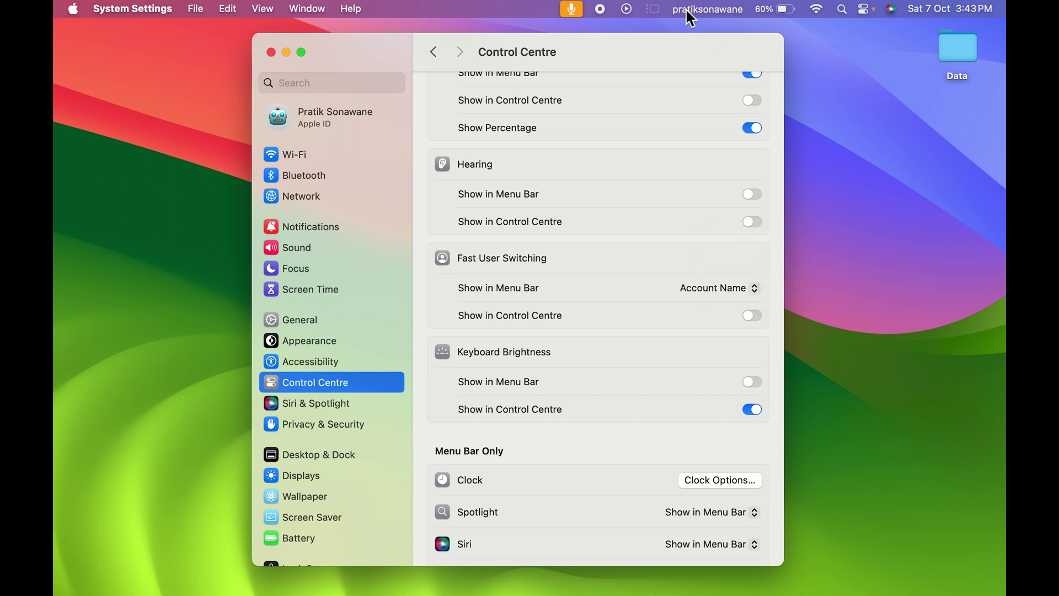
click(752, 286)
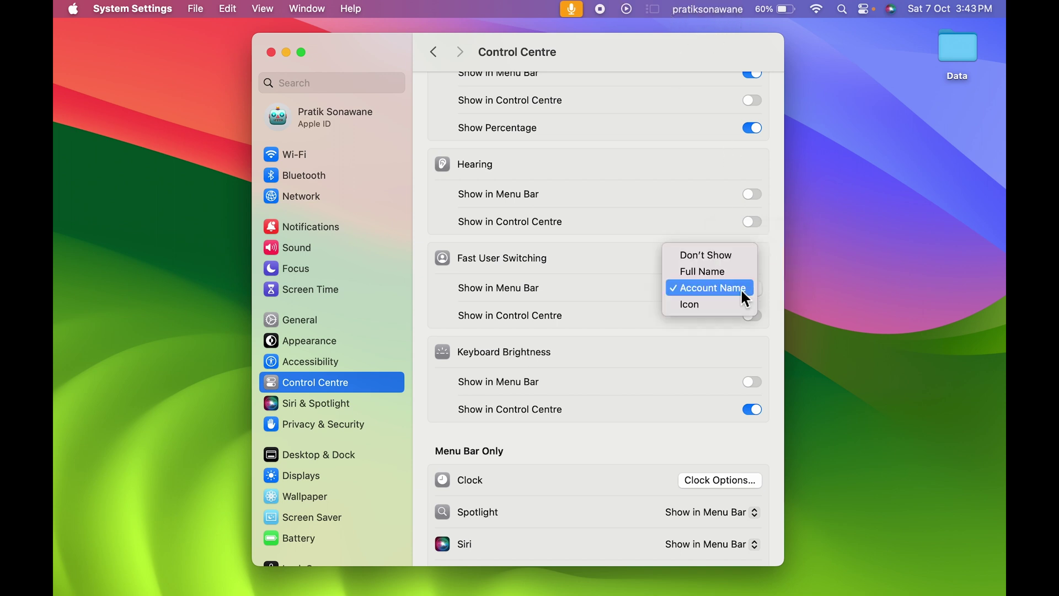
click(697, 303)
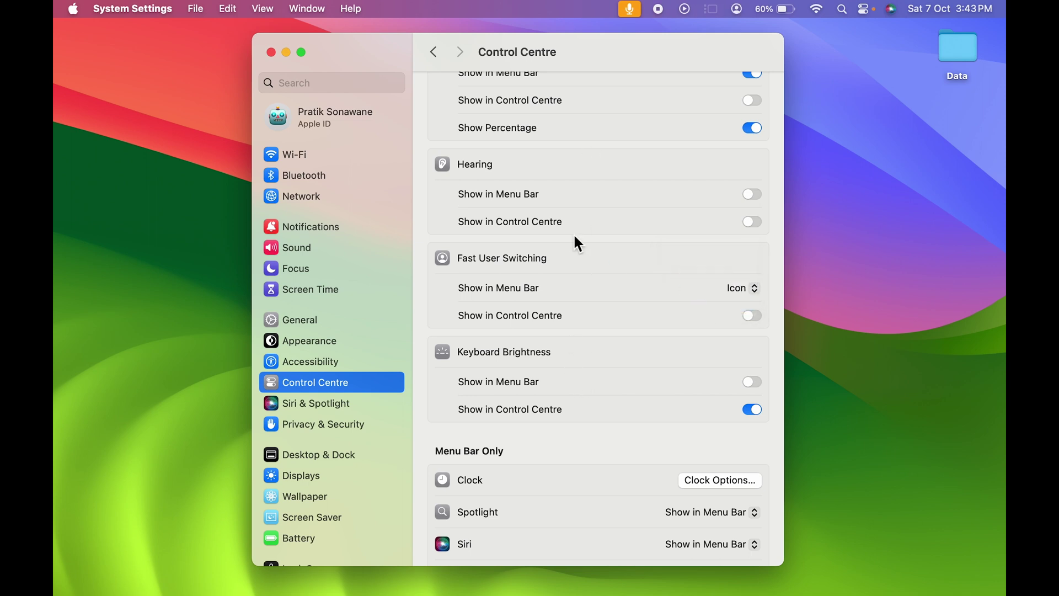
scroll(581, 405, down, 5)
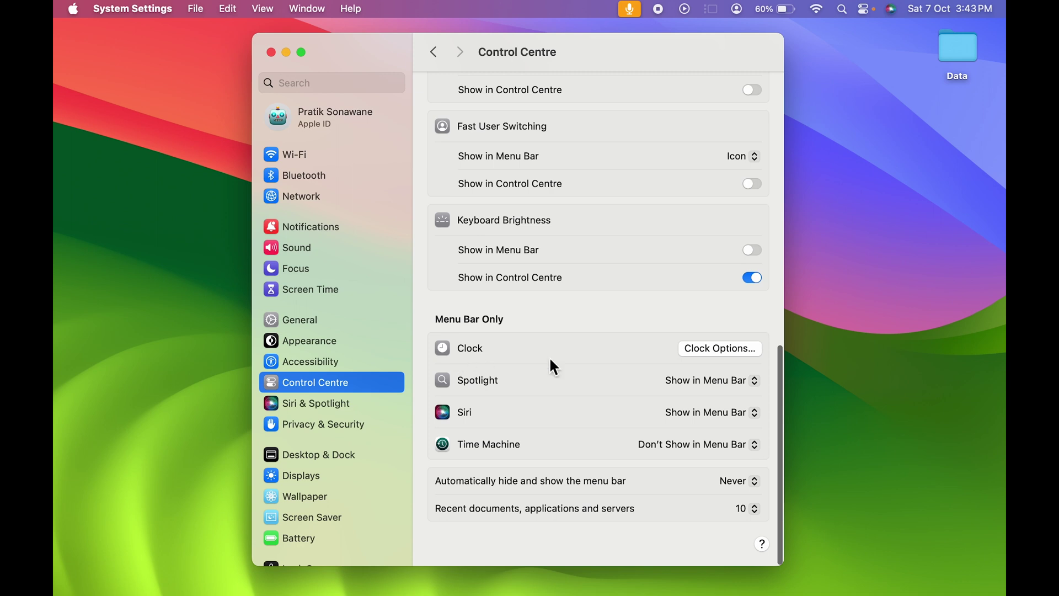
In Clock Options, try Analogue, return to Digital, and enable 'Use a 24-hour clock'.
click(720, 349)
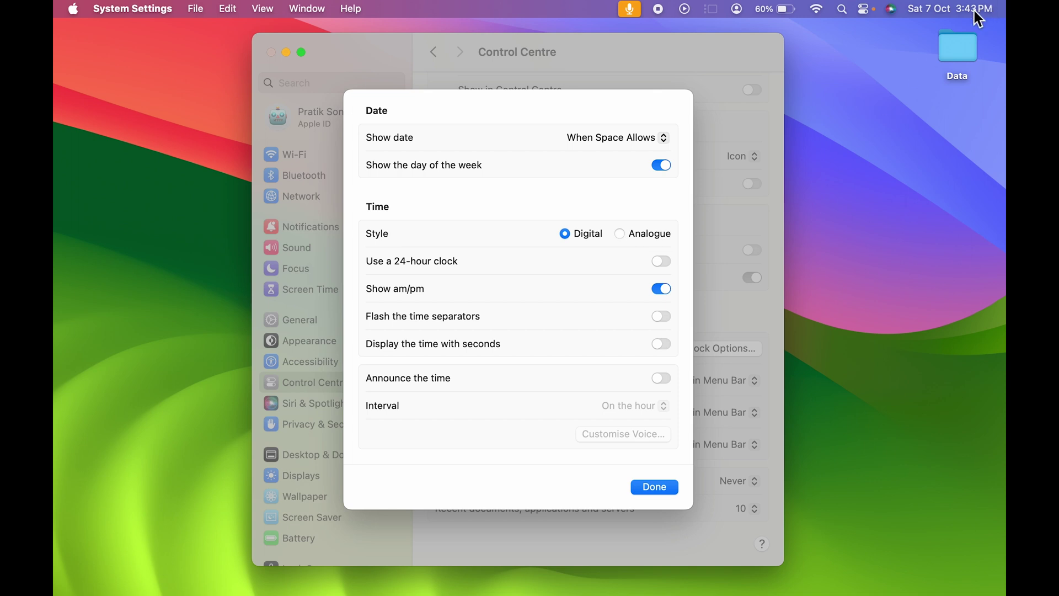
click(620, 234)
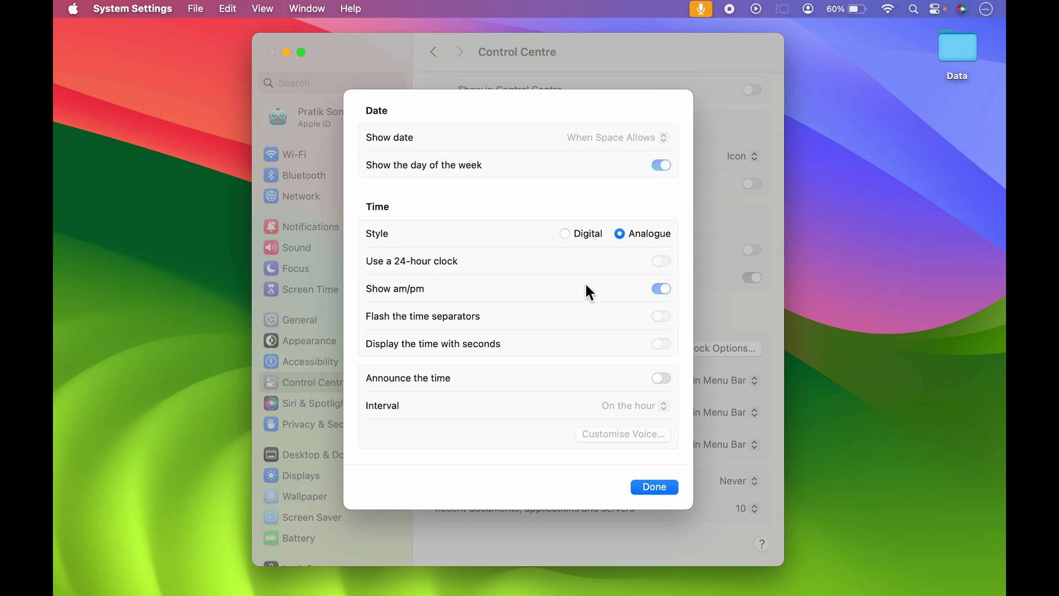
click(568, 234)
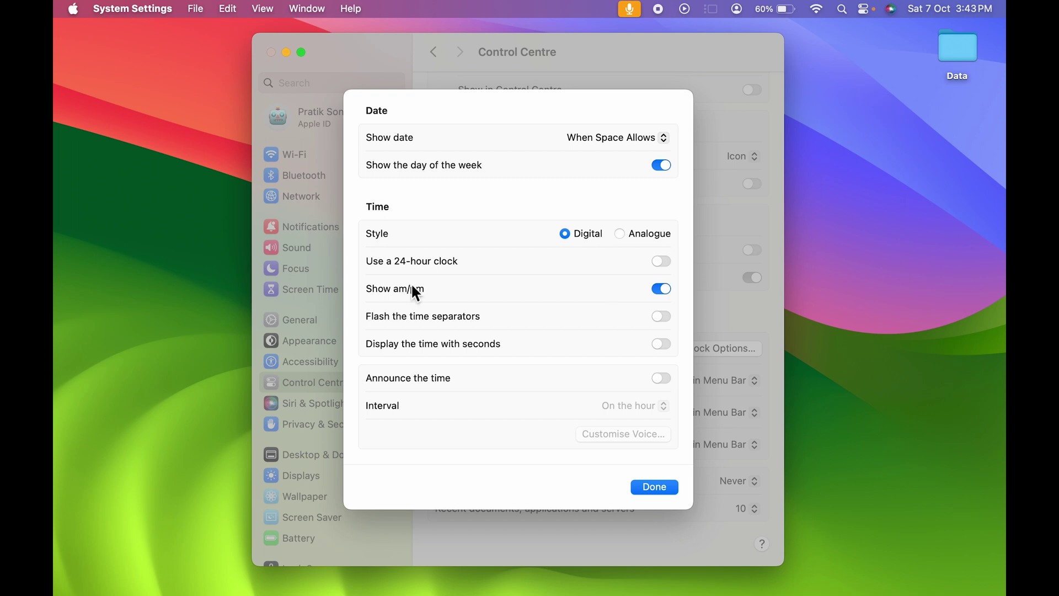
click(661, 260)
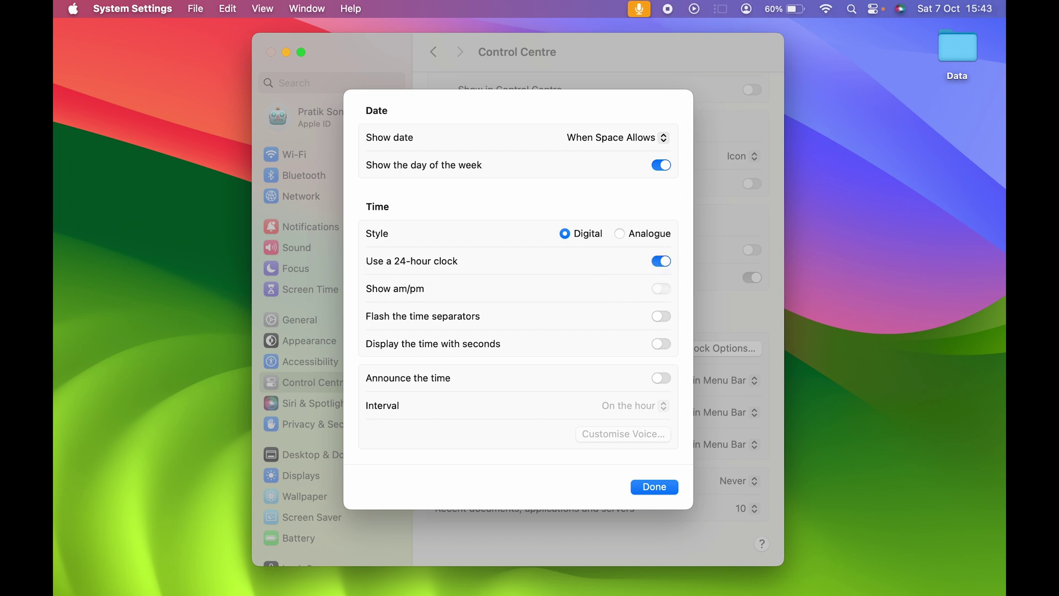
click(655, 487)
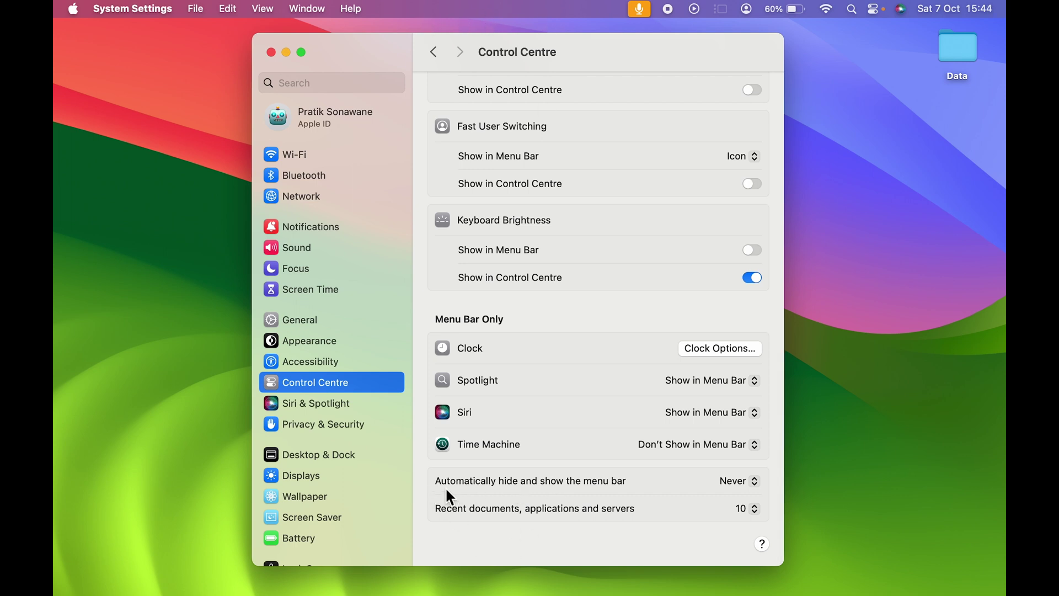
Set 'Automatically hide and show the menu bar' to Always.
click(760, 487)
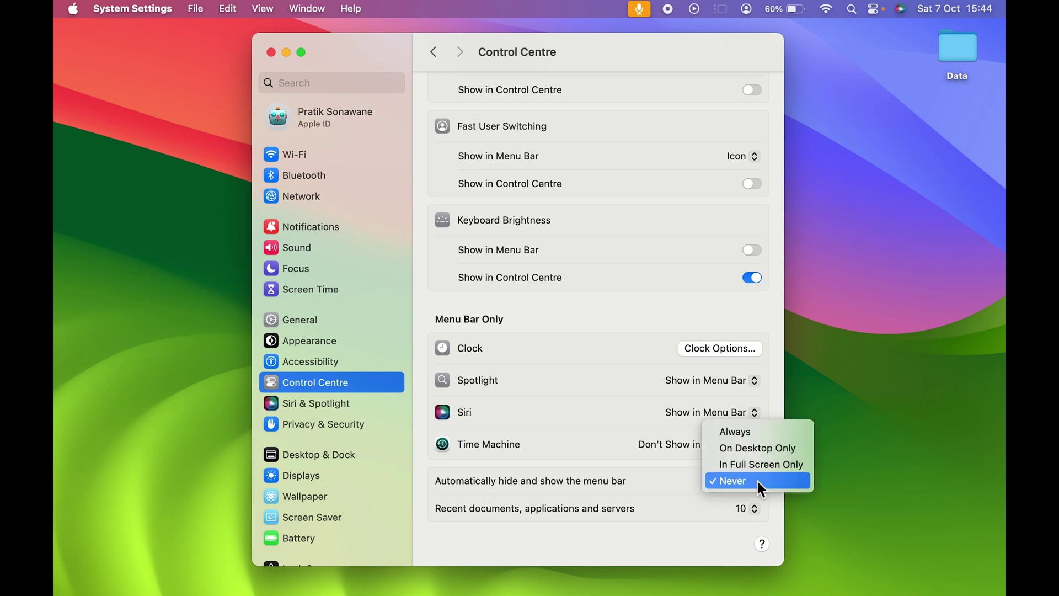
click(634, 468)
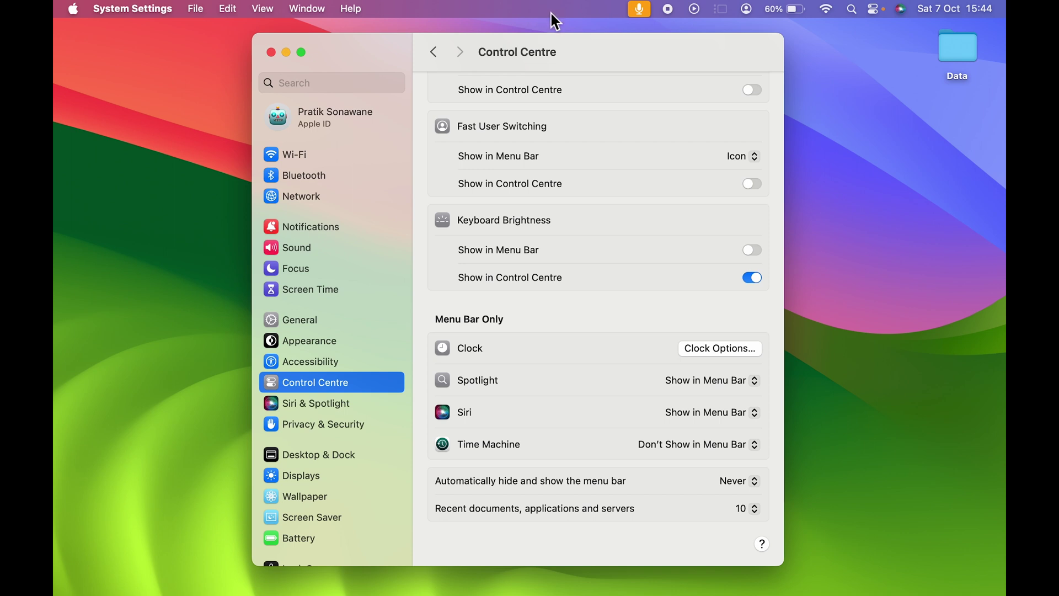
click(746, 481)
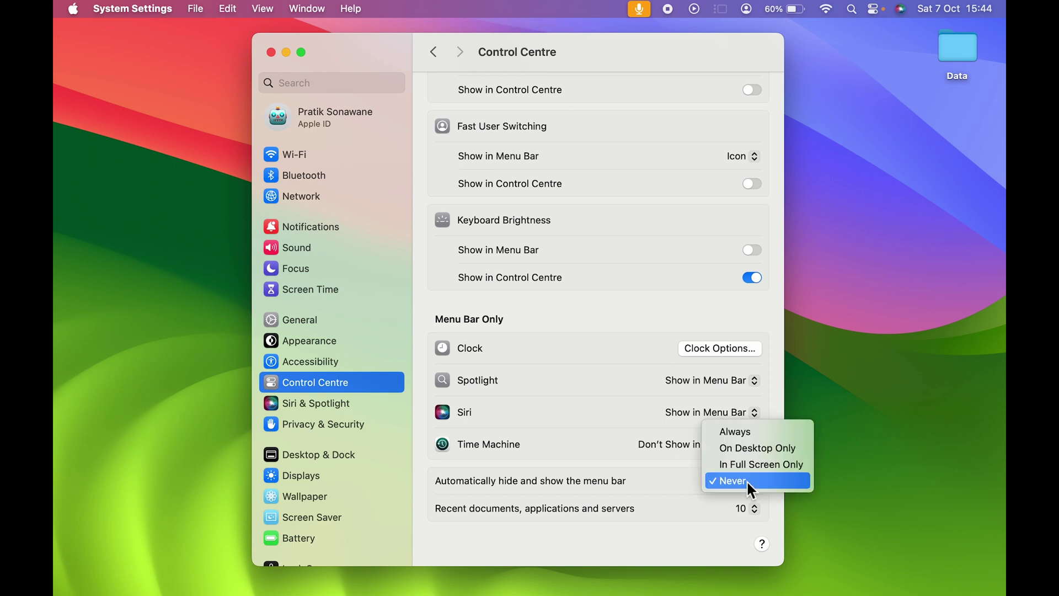
click(745, 431)
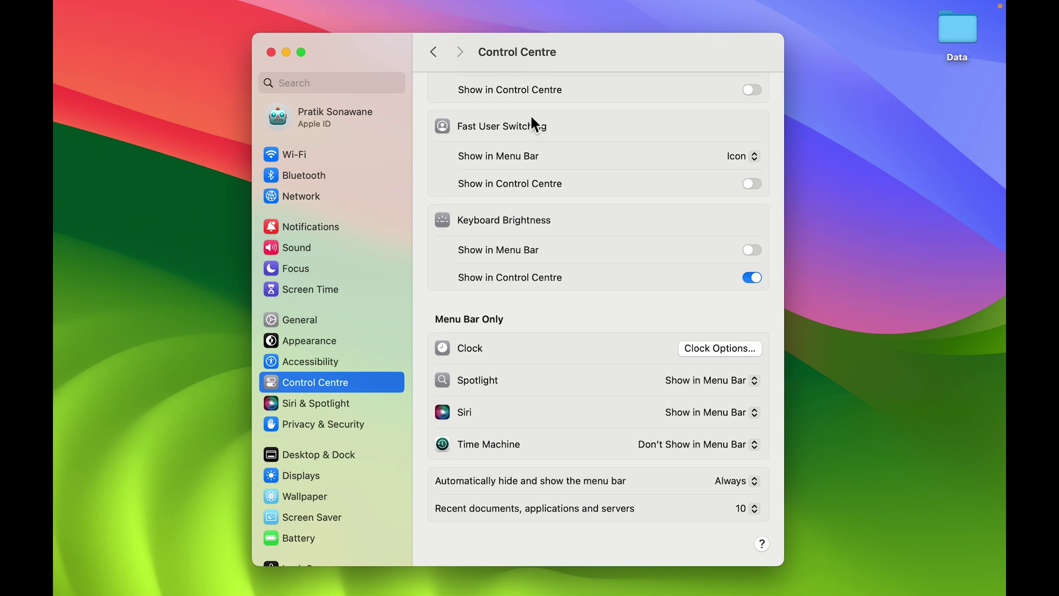
Set menu-bar auto-hide back to Never and minimise the System Settings window.
mouse_move(254, 6)
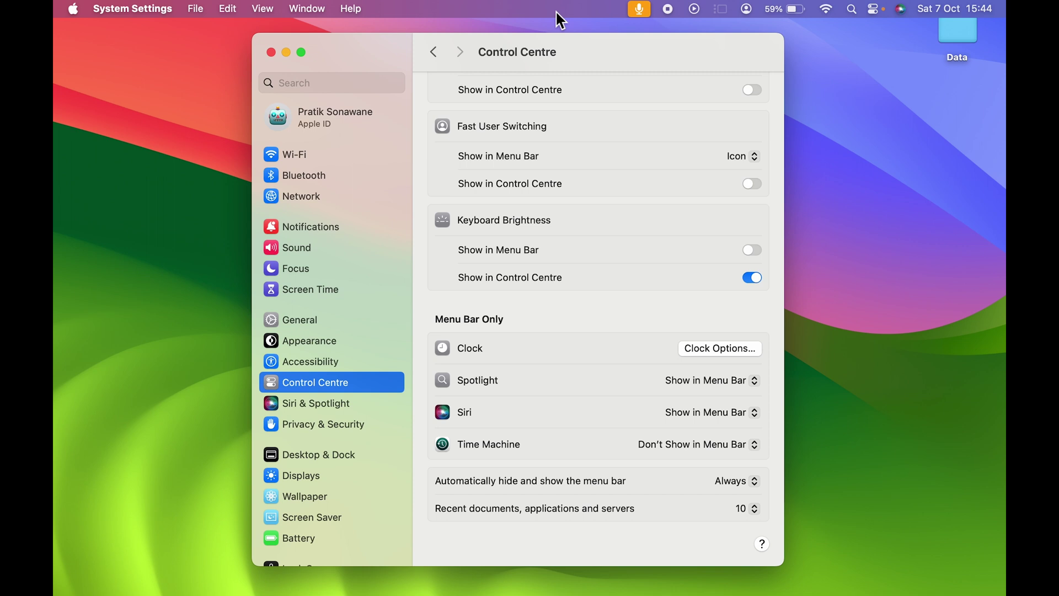
click(749, 482)
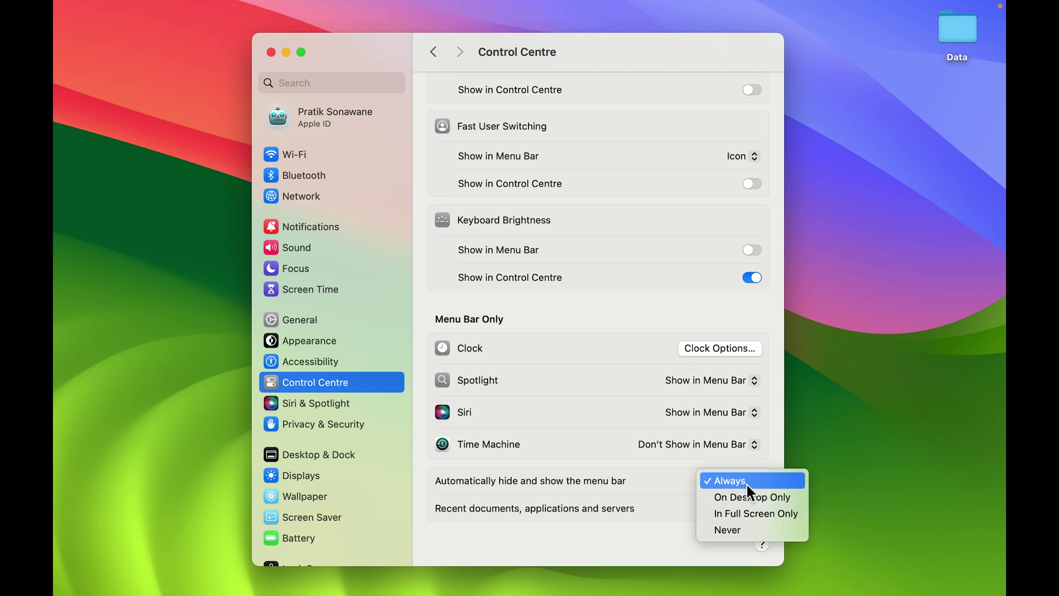
click(737, 531)
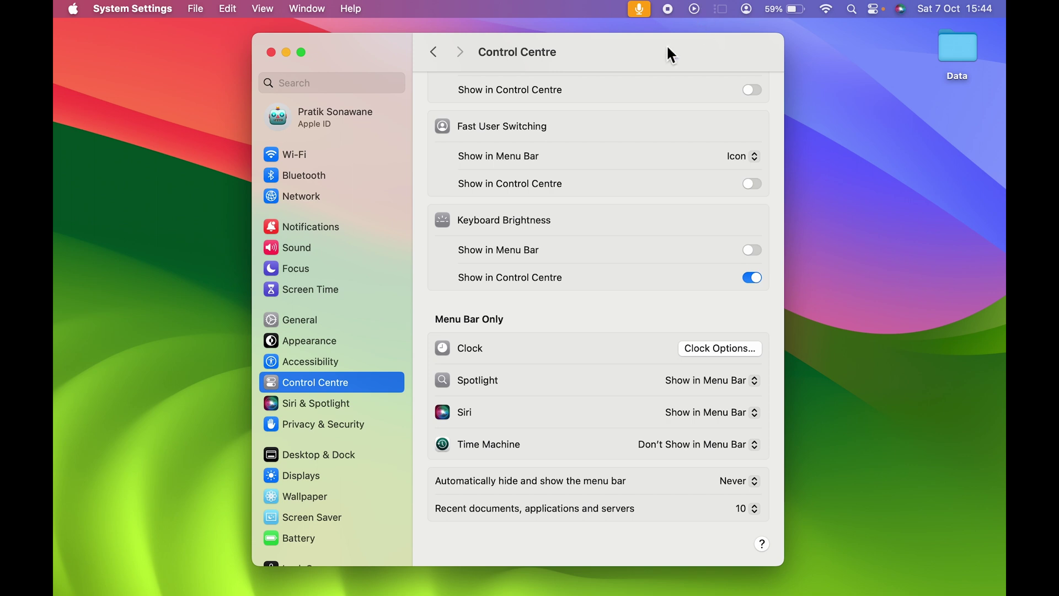
click(287, 52)
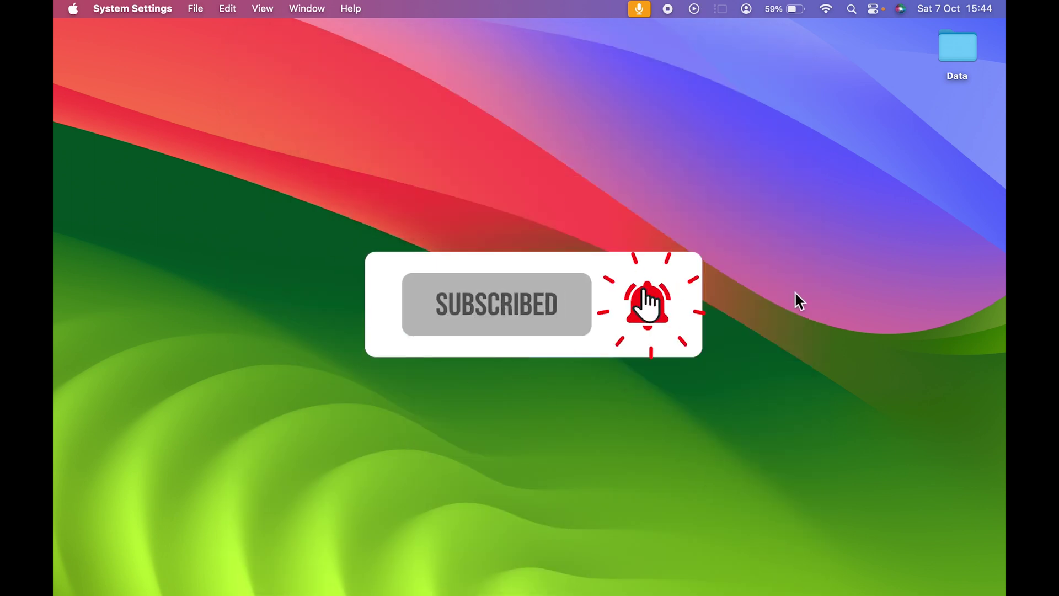